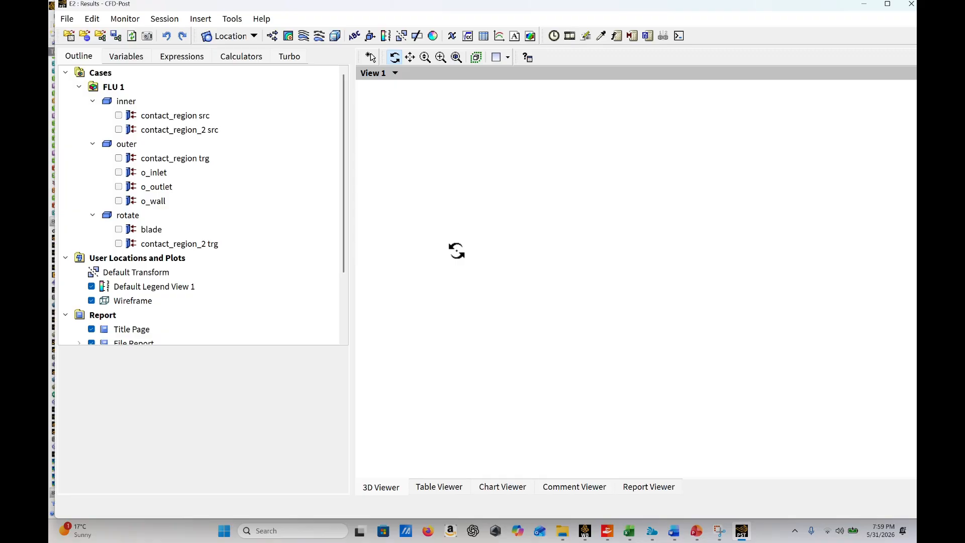
Step: Display all boundary regions of the inner, outer and rotate domains, including the inlet, outlet, wall, blade and contact regions
click(499, 25)
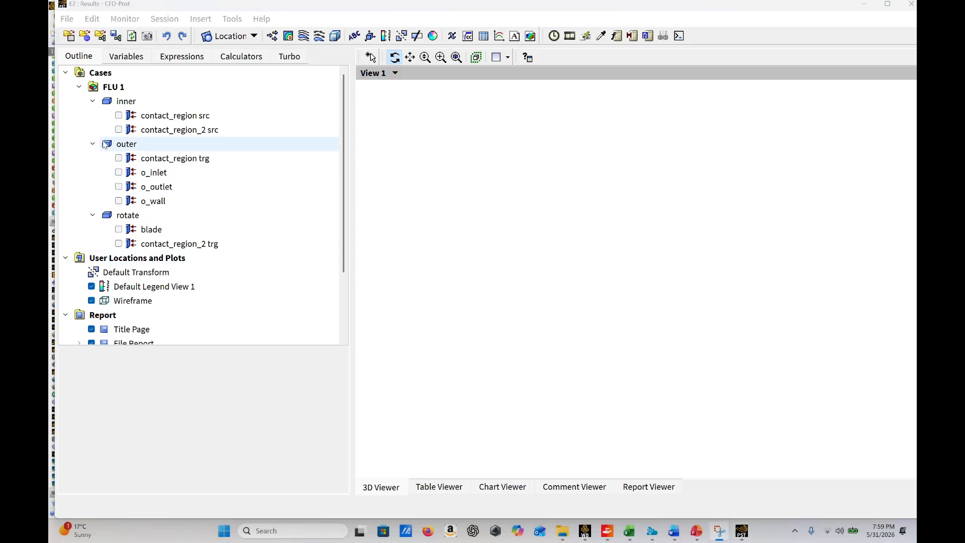
click(119, 115)
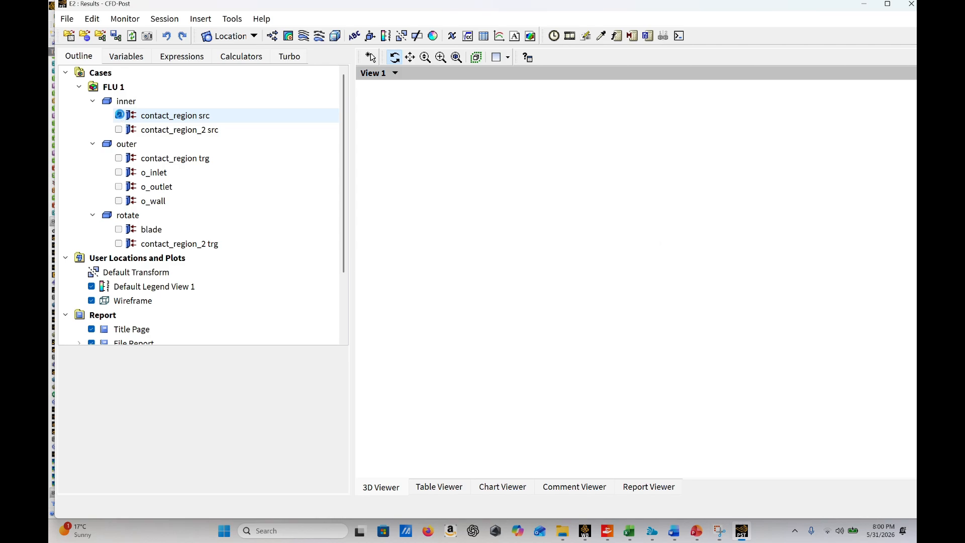
click(119, 129)
click(119, 158)
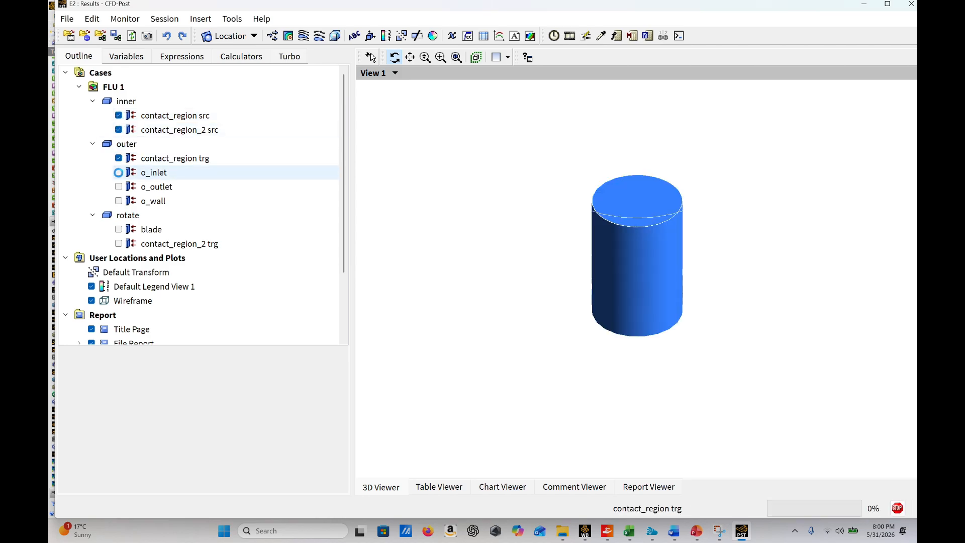
click(118, 173)
click(118, 187)
click(119, 201)
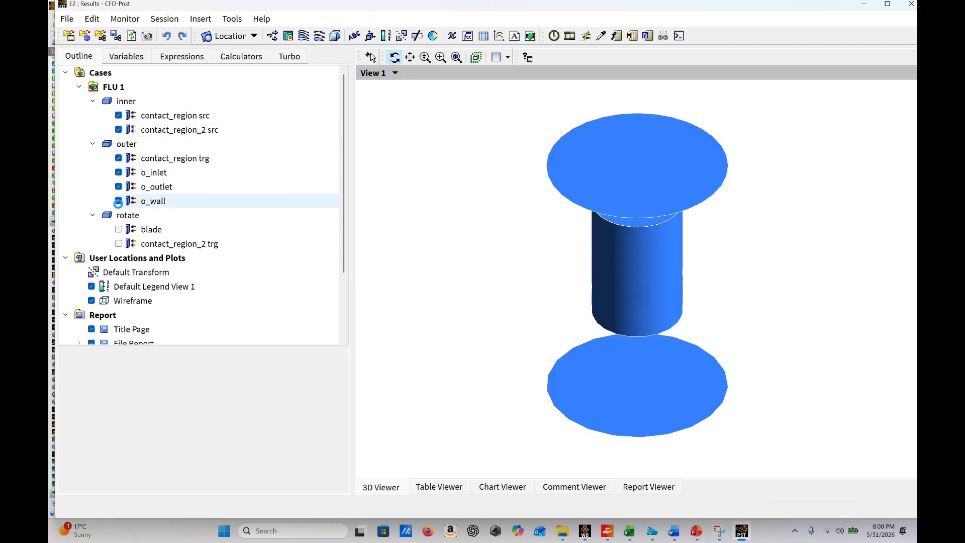
click(119, 229)
click(119, 244)
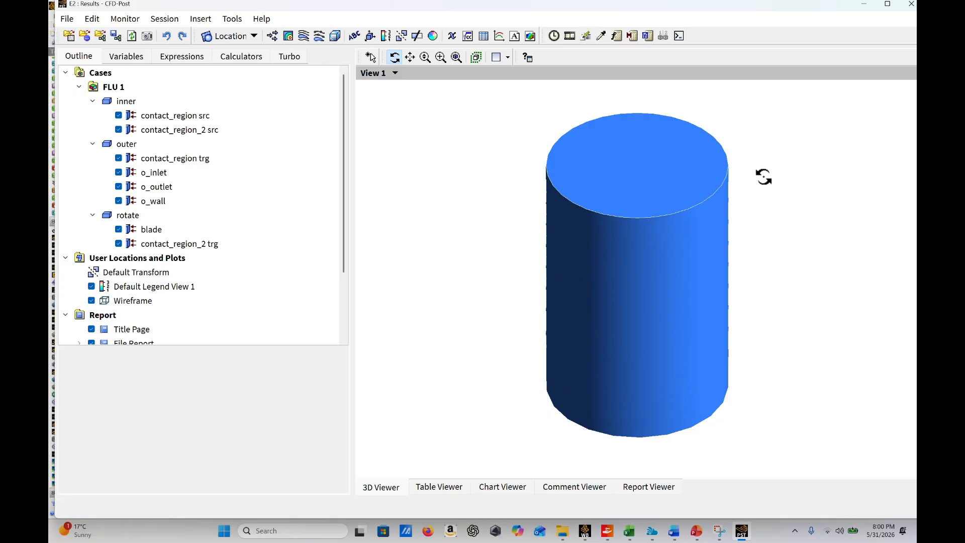
scroll(185, 286, down, 2)
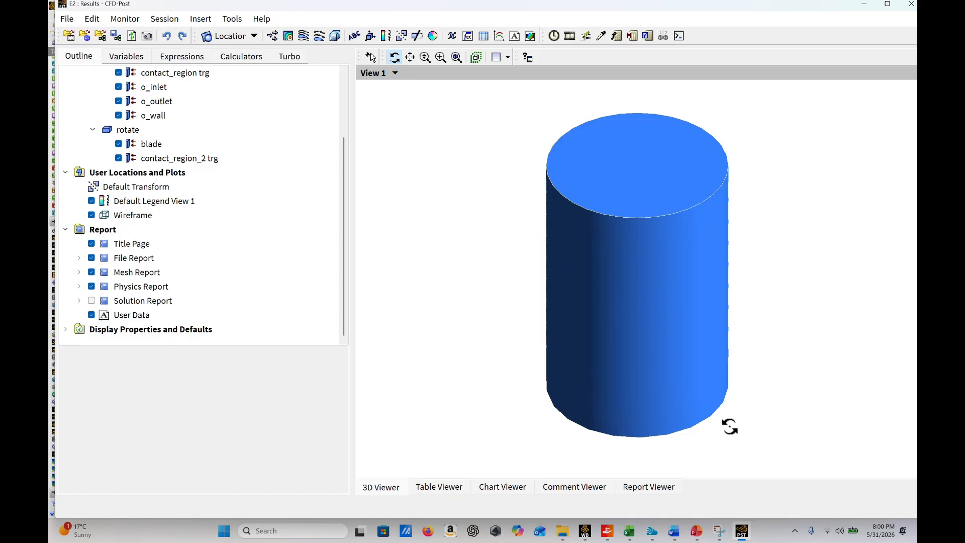
Step: Calculate the force on the blade in the global Y direction with the Function Calculator
click(618, 37)
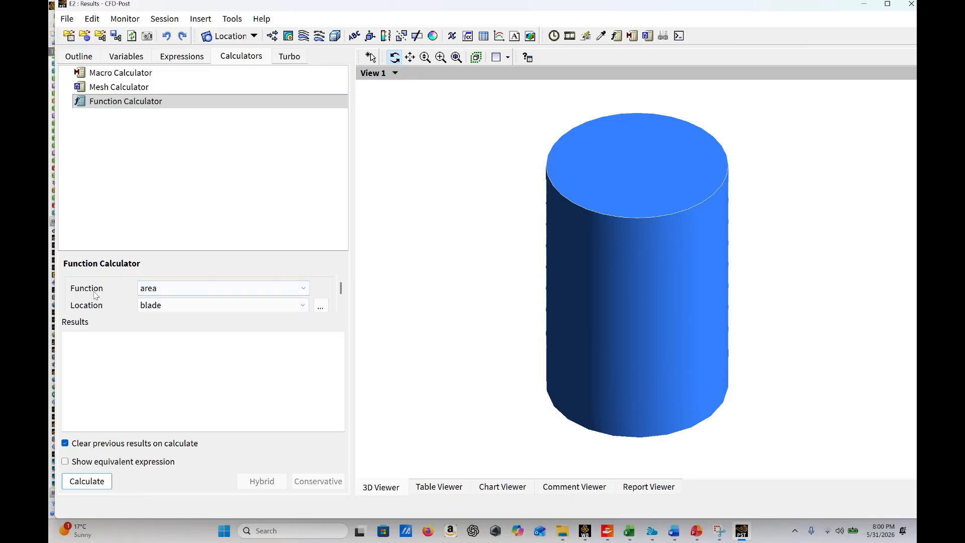
click(156, 287)
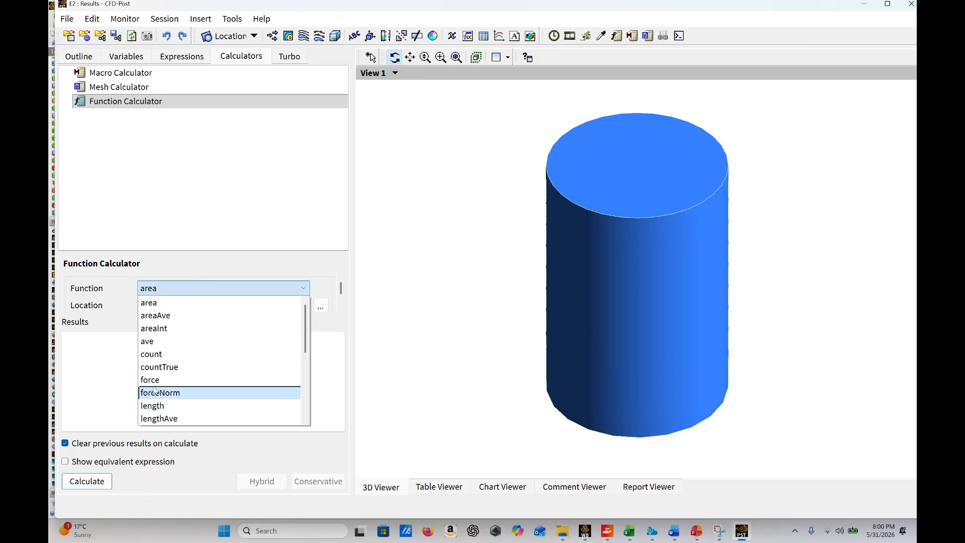
click(171, 378)
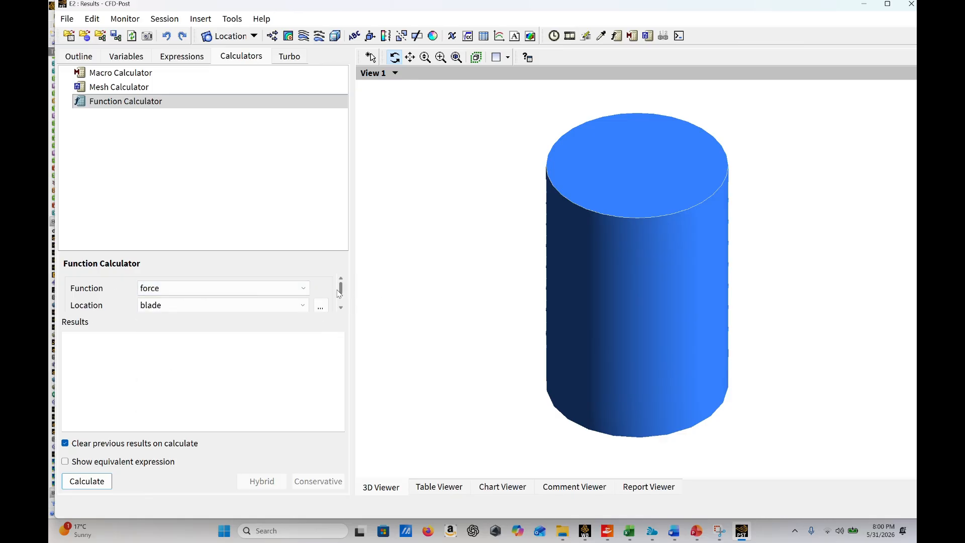
drag(339, 294, 342, 299)
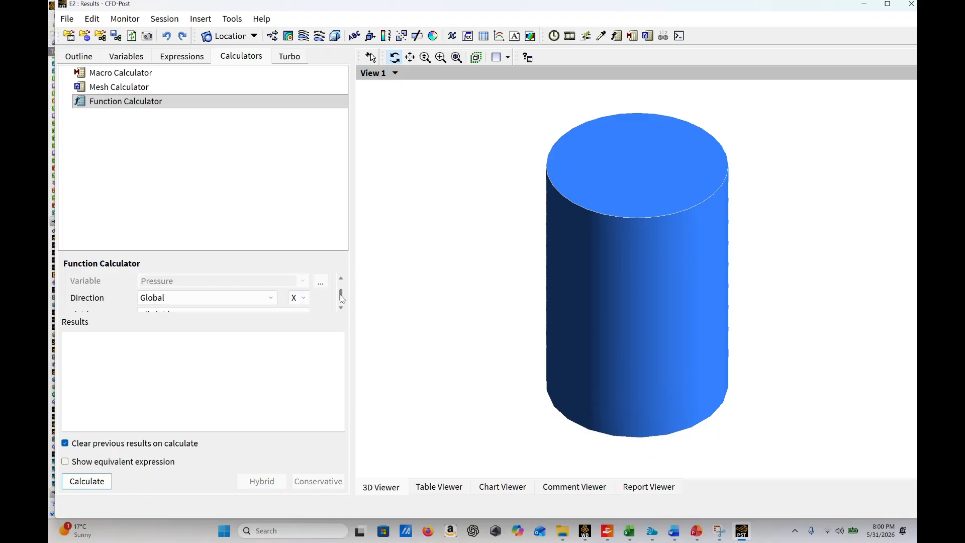
click(300, 298)
click(296, 324)
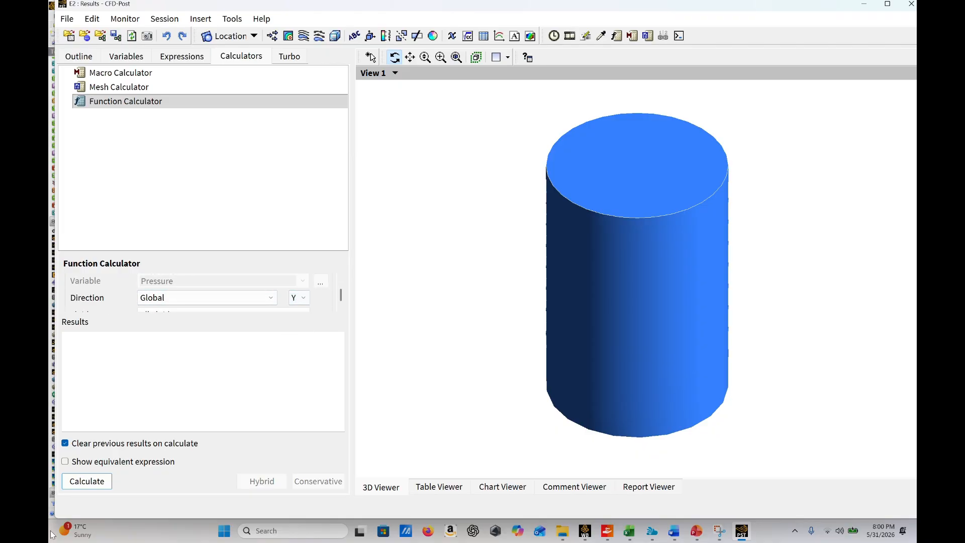
click(99, 482)
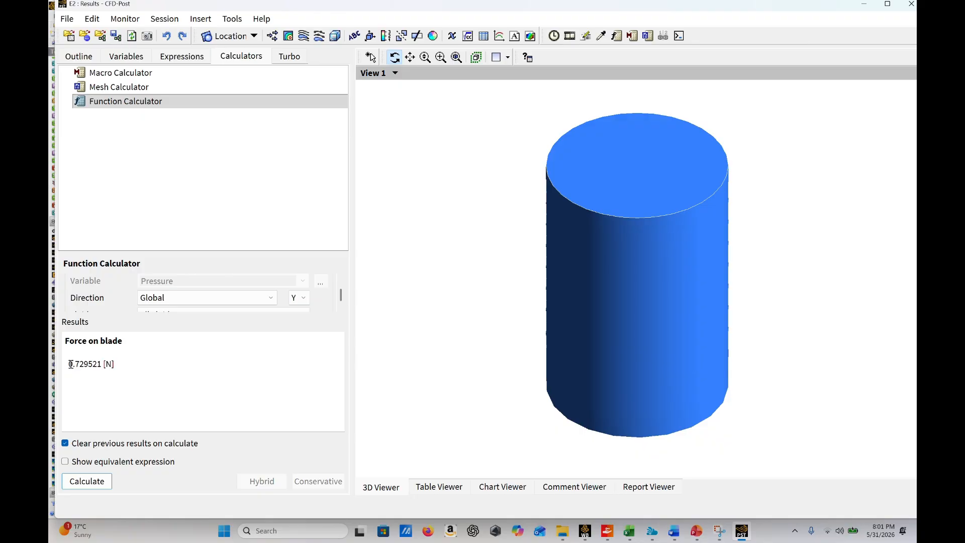
Step: Copy the blade force value 0.729521 into the Thrust (T) cell B11 of the Excel sheet
drag(70, 363, 98, 366)
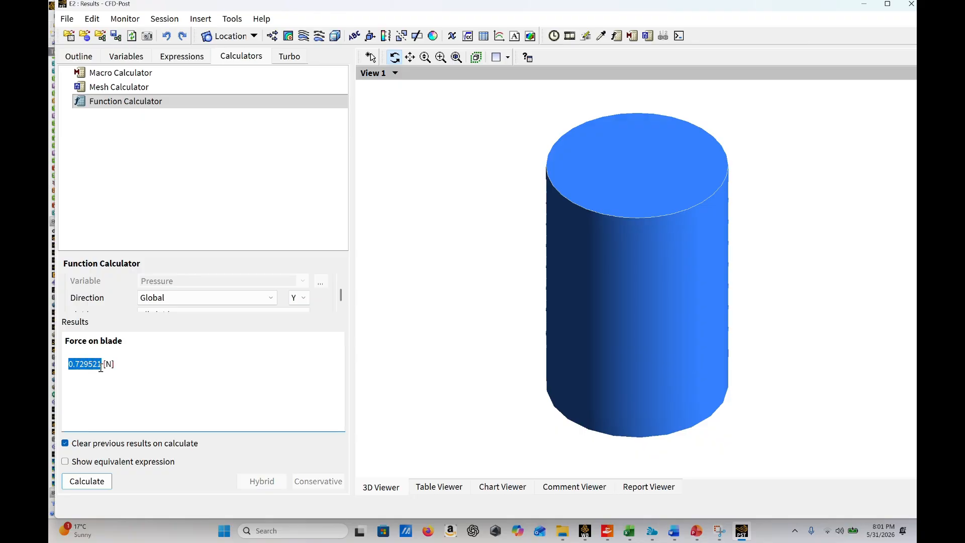
click(629, 532)
click(564, 467)
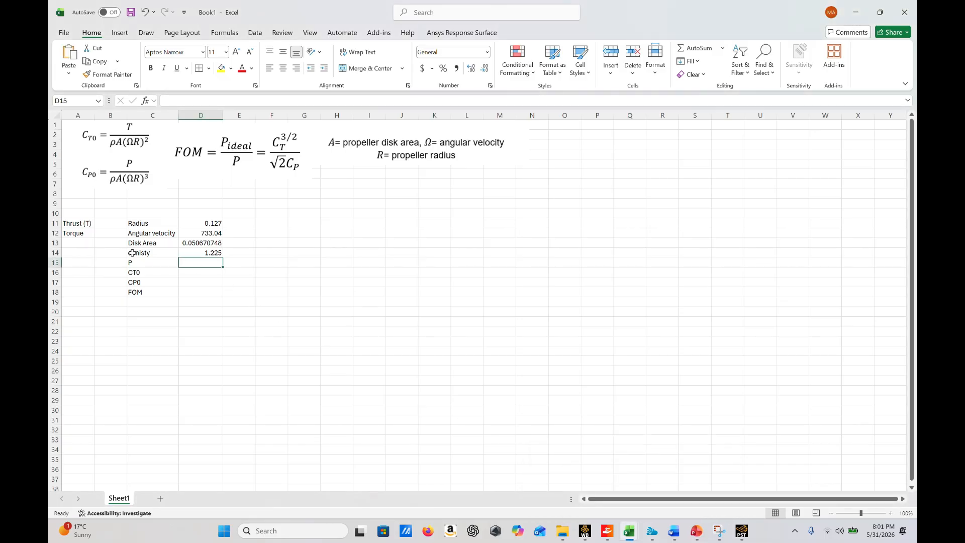
click(106, 229)
click(106, 224)
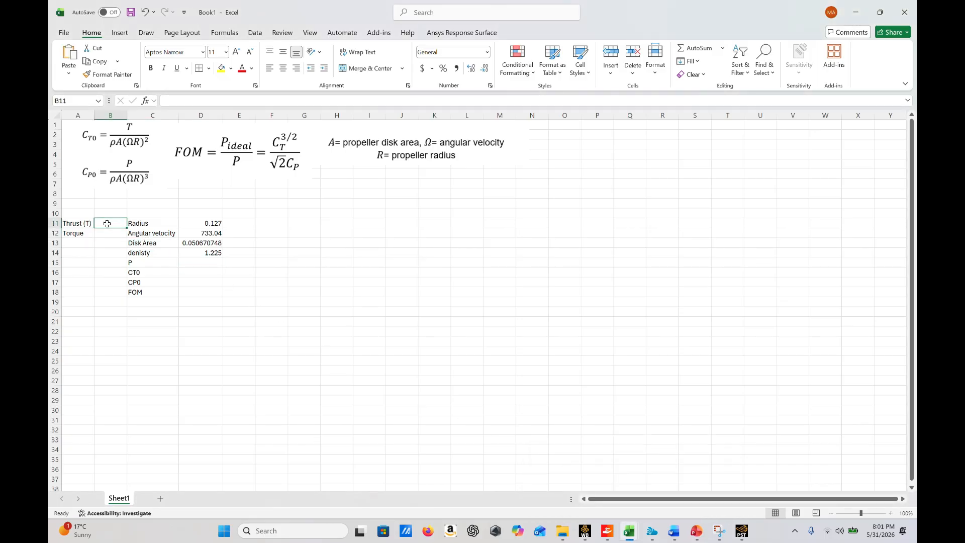
text(0.729521)
click(232, 303)
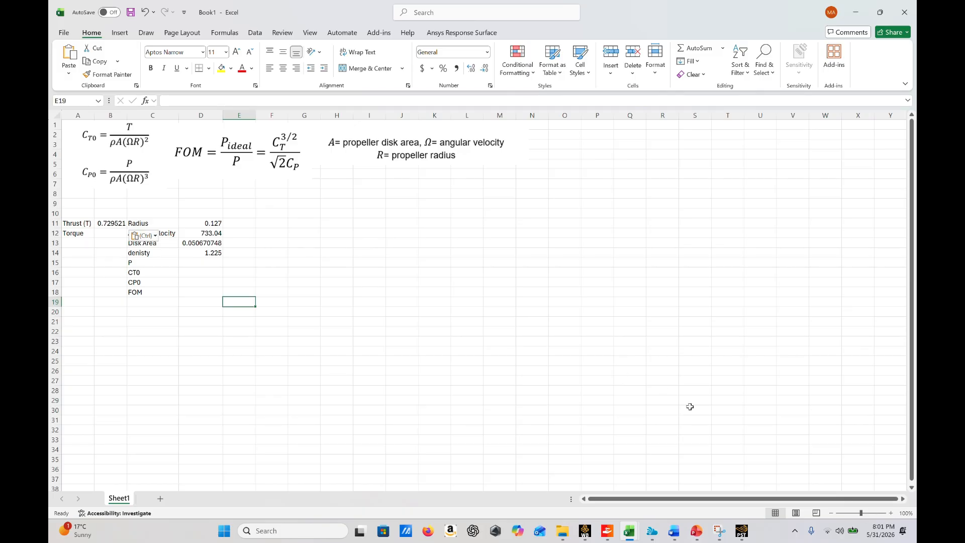
Step: Return to CFD-Post and calculate the torque on the blade about the global Y axis
mouse_move(742, 530)
click(744, 503)
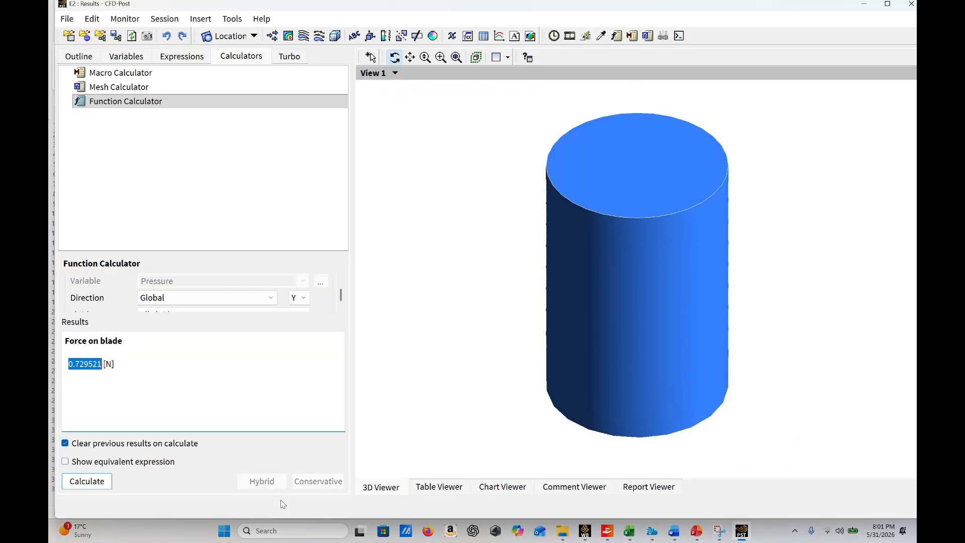
click(276, 420)
scroll(327, 297, up, 2)
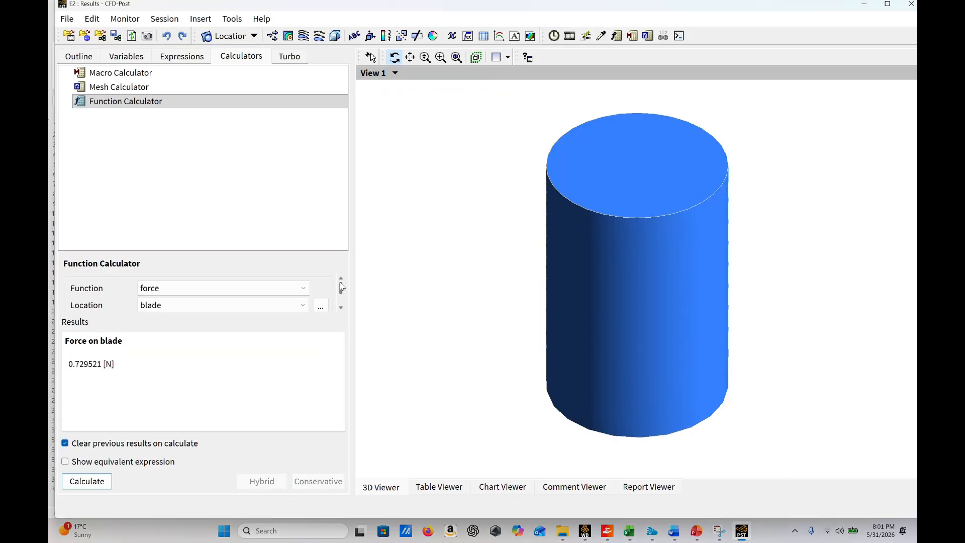
click(302, 290)
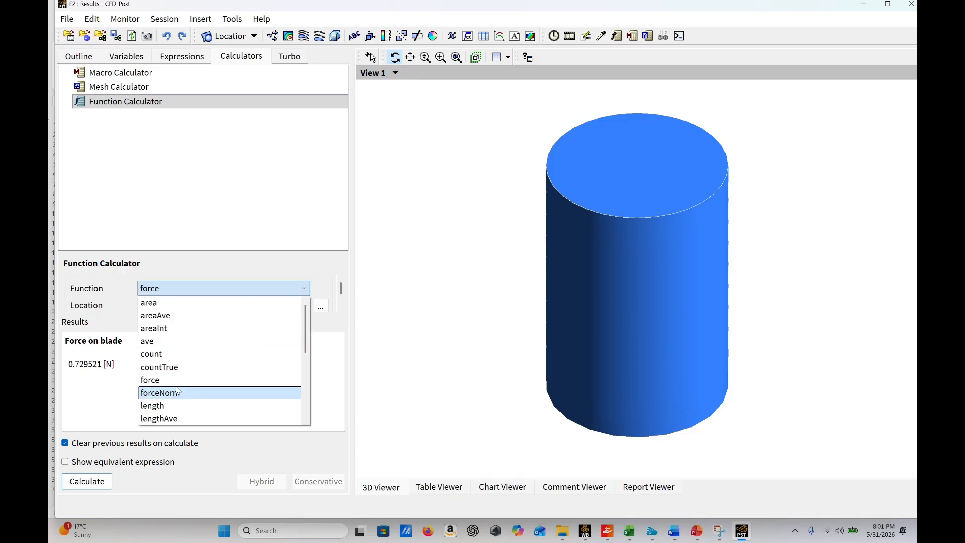
scroll(167, 408, down, 5)
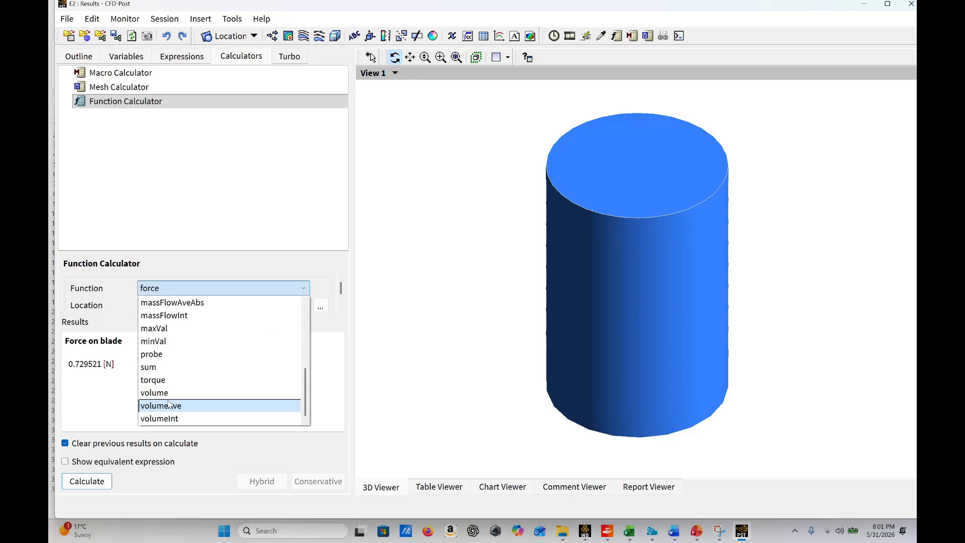
click(170, 379)
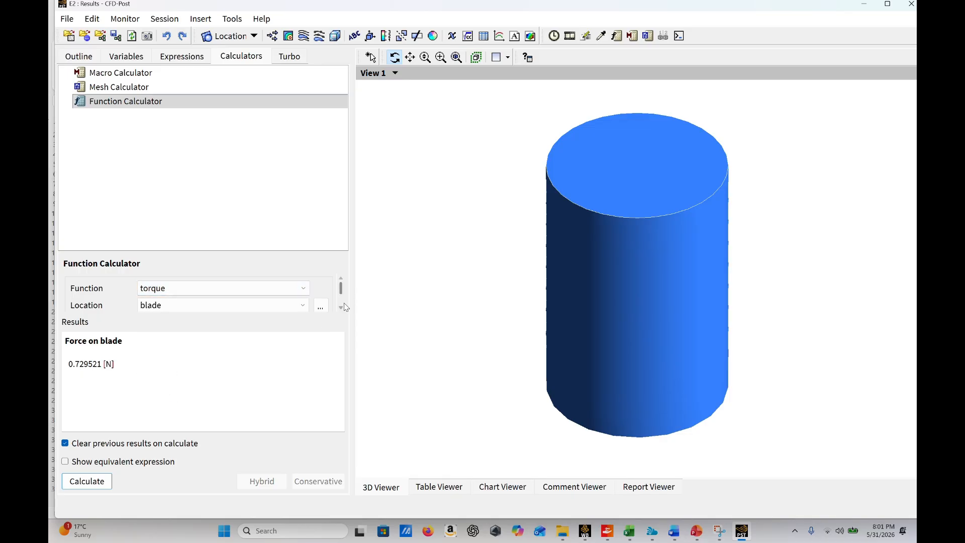
scroll(346, 307, down, 3)
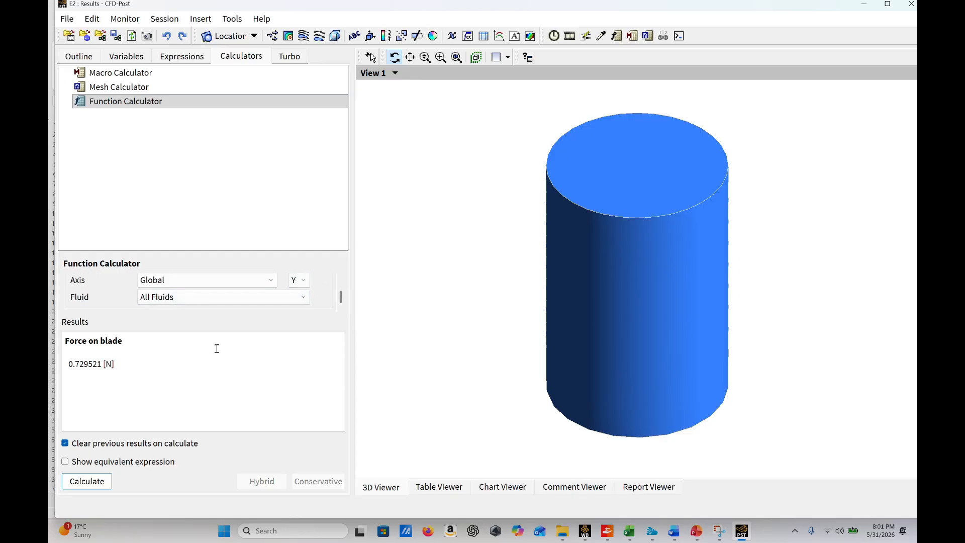
click(108, 477)
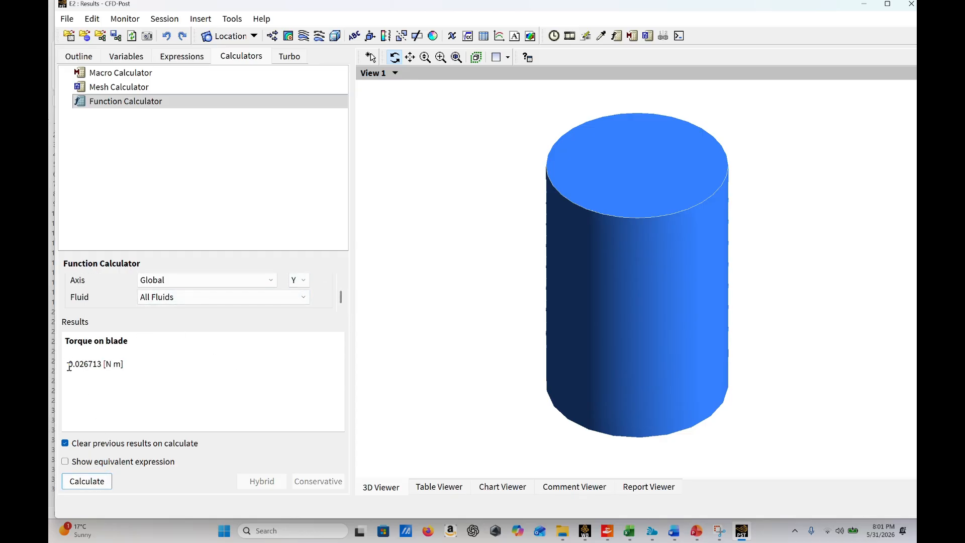
Step: Copy the blade torque value 0.026713 into the Torque cell B12 of the Excel sheet
drag(70, 366, 102, 366)
key(ctrl+c)
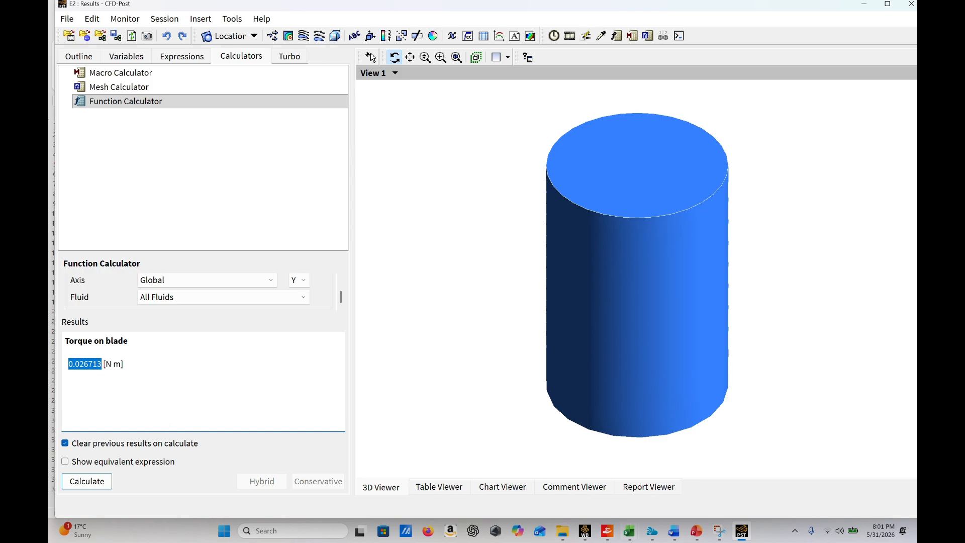
click(629, 531)
click(543, 457)
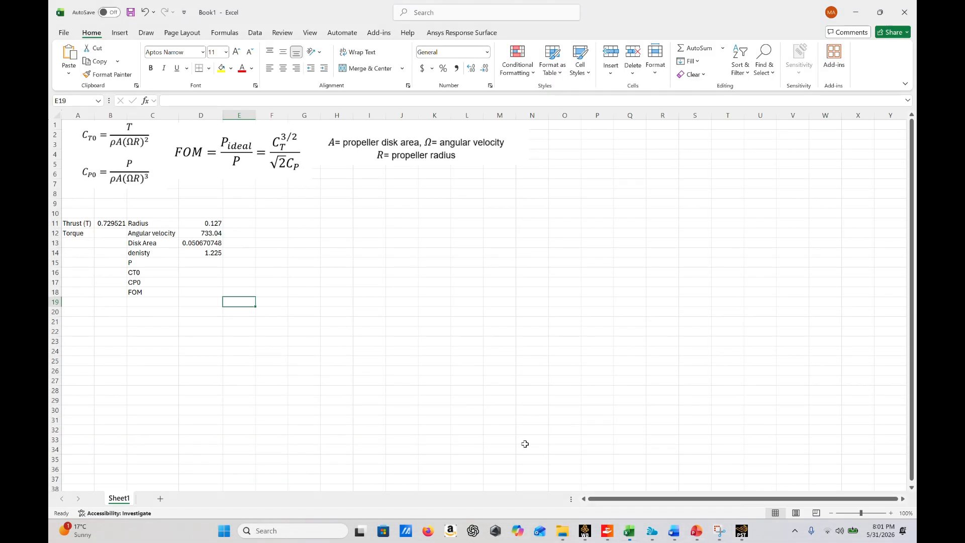
click(111, 232)
key(ctrl+v)
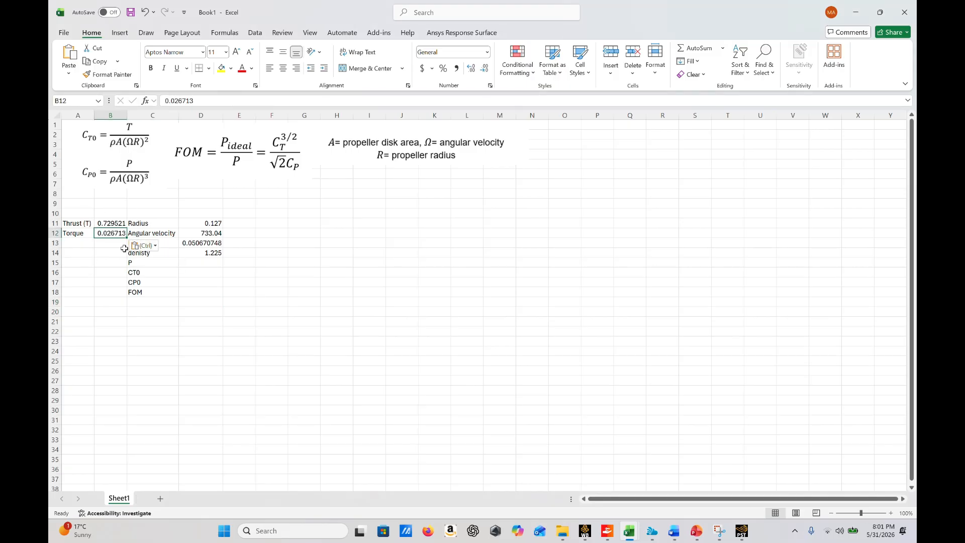
click(212, 308)
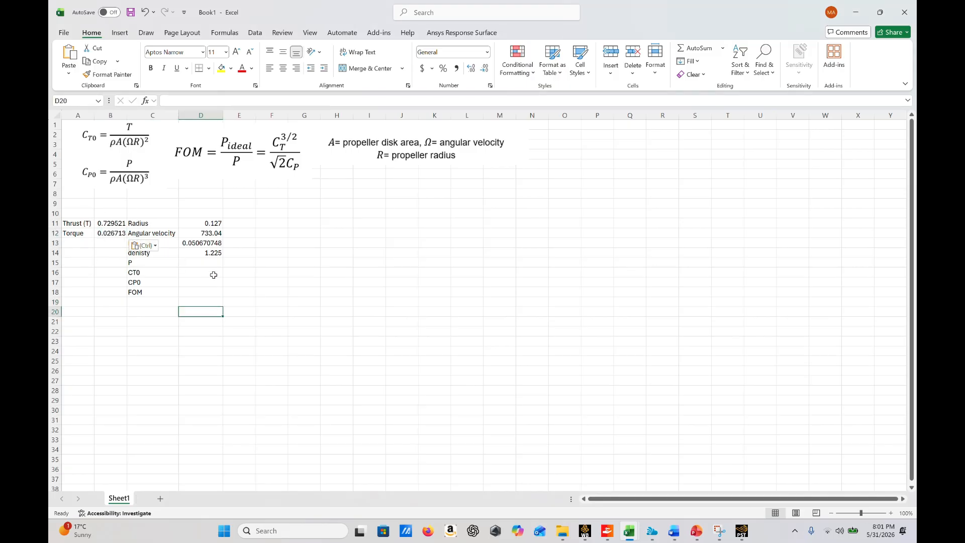
Step: Compute the power P in cell D15 as torque times angular velocity with the formula =B12*D12
key(Up)
key(Up)
key(Up)
key(Up)
key(Up)
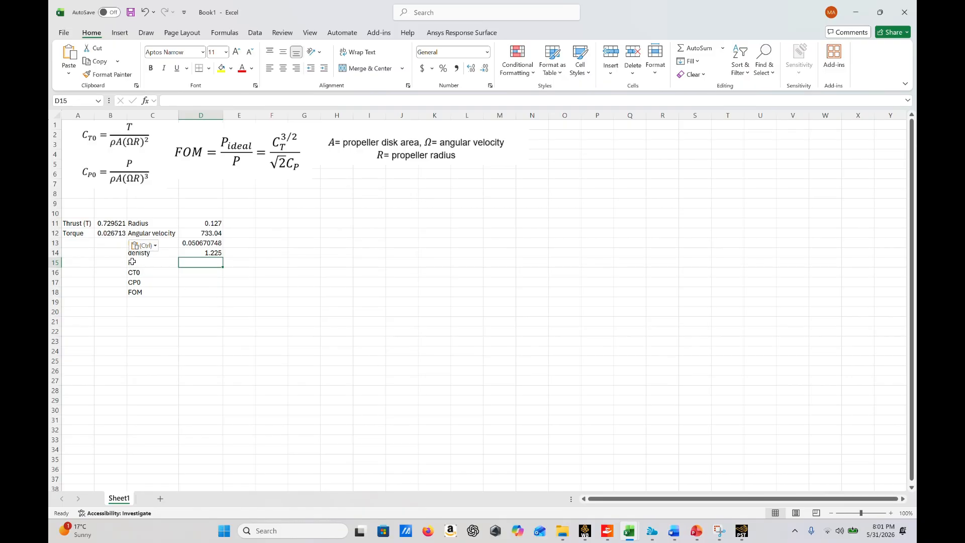
text(=)
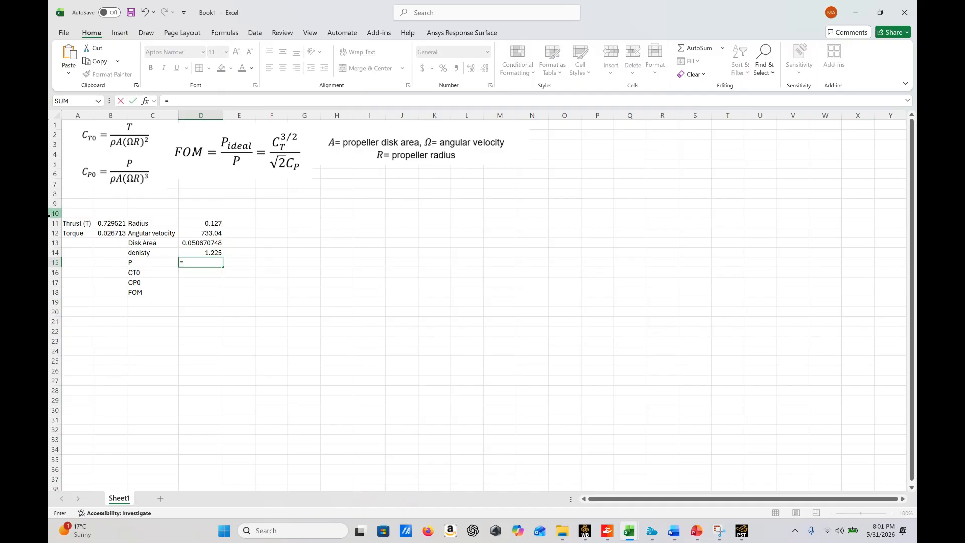
click(115, 236)
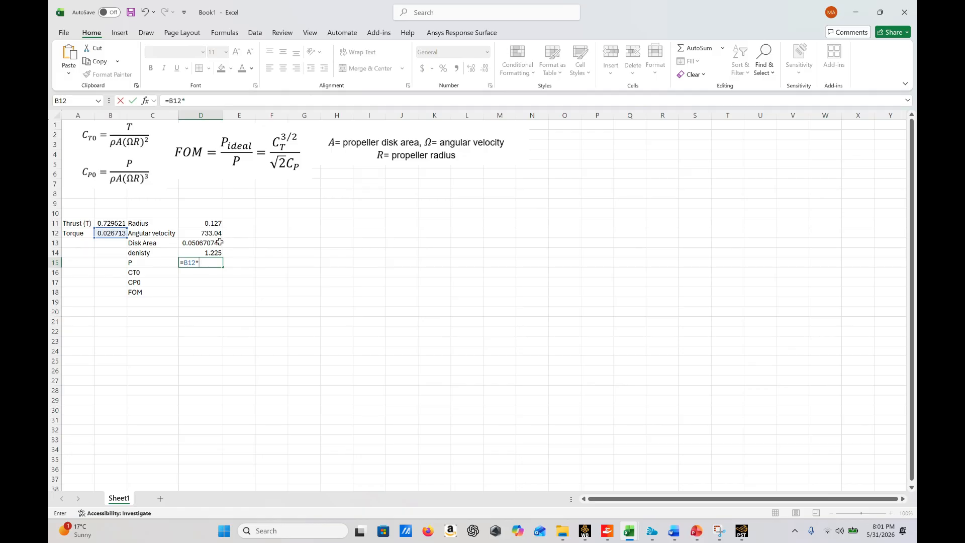
click(206, 238)
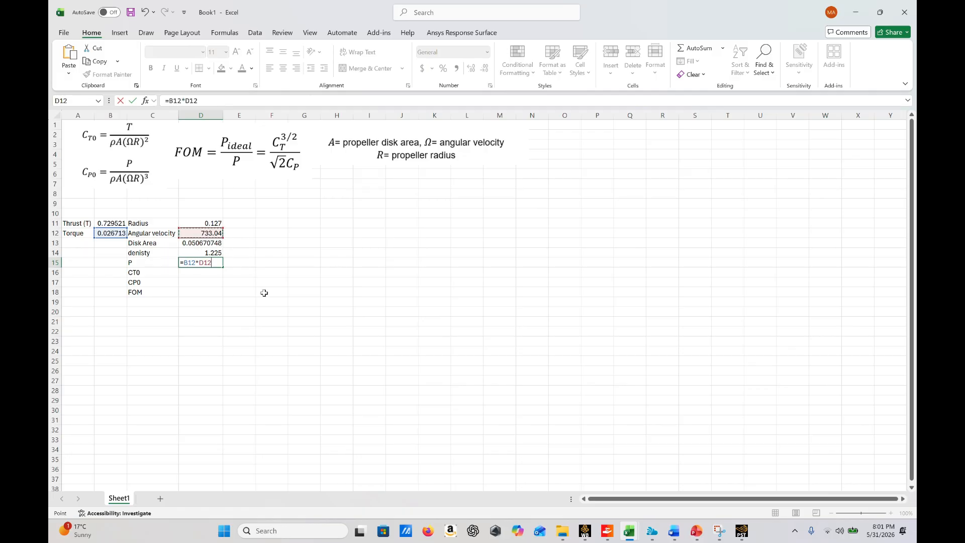
key(Return)
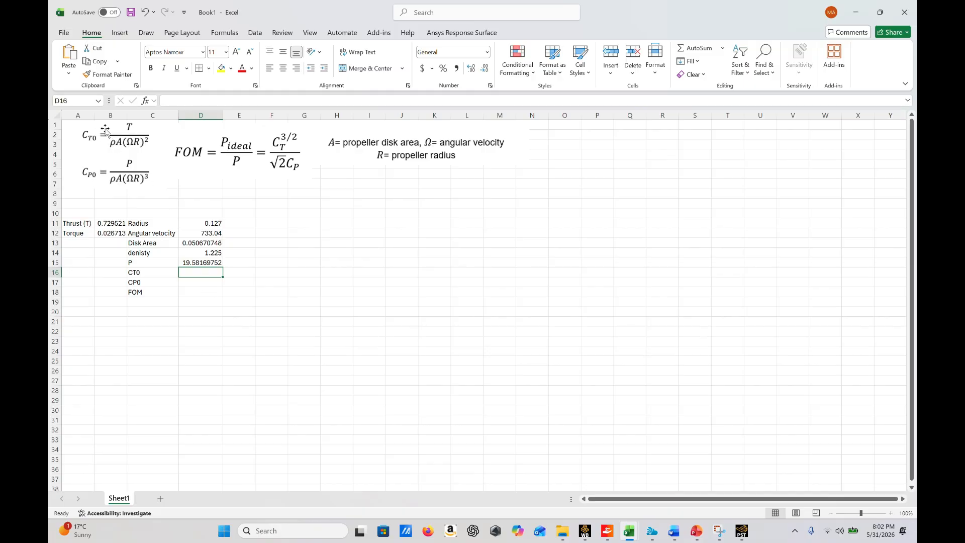
Step: Compute the thrust coefficient CT0 in cell D16 with the formula =B11/(D14*D13*(D12*D11)^2)
text(=)
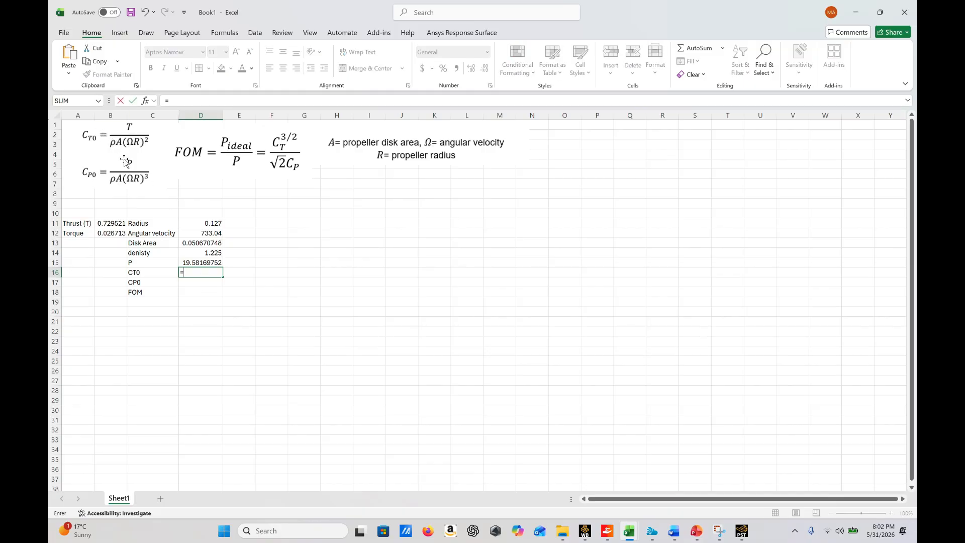
click(108, 225)
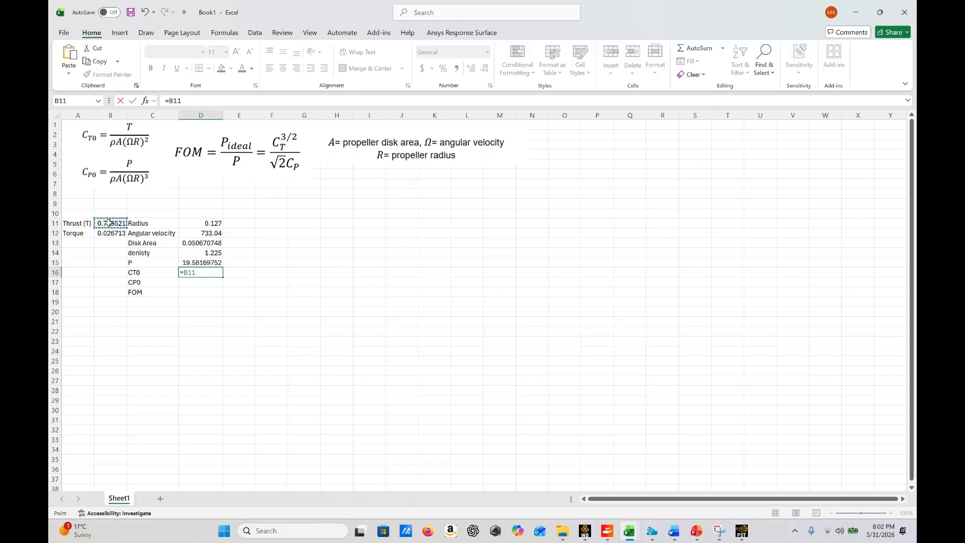
text(/()
click(209, 253)
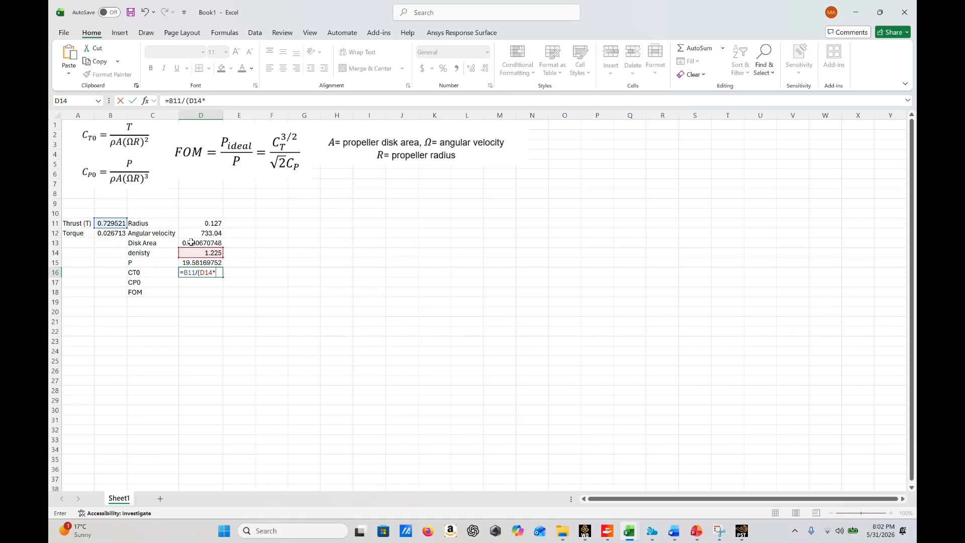
click(191, 243)
text(*)
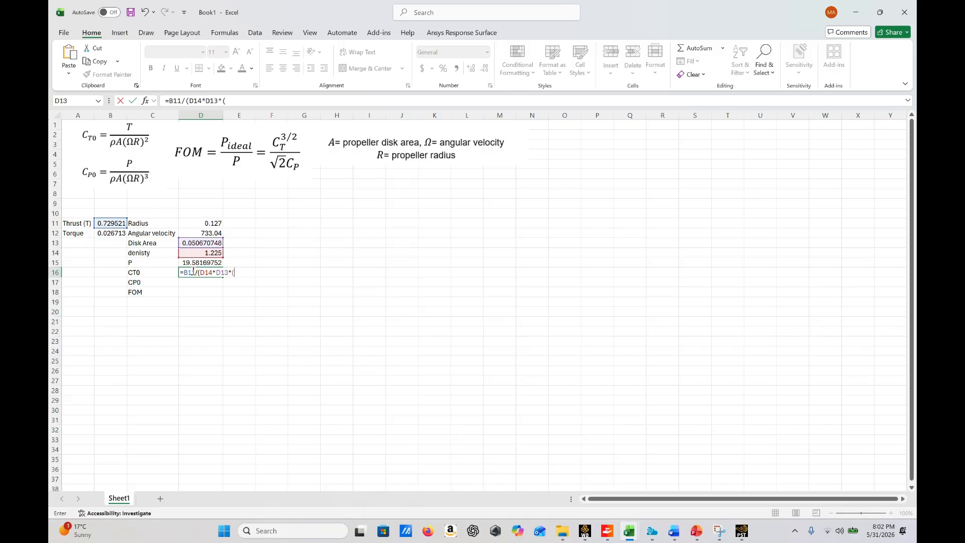
text(()
click(201, 235)
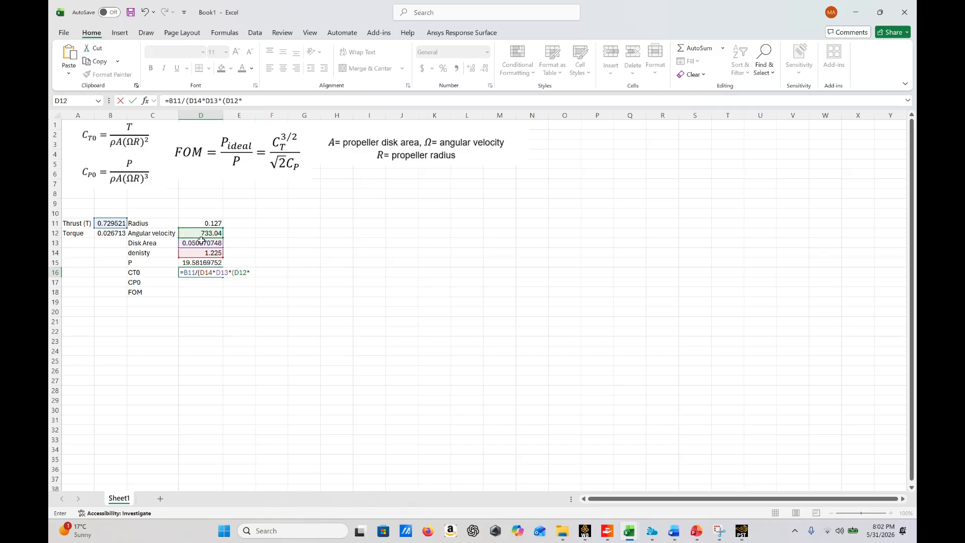
text(*)
click(195, 222)
text())
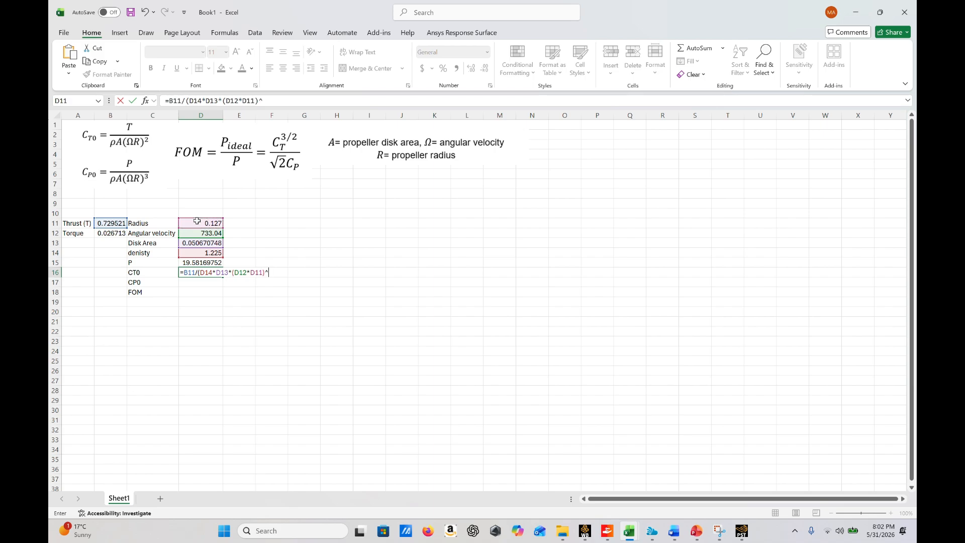
text(^2)
key(Return)
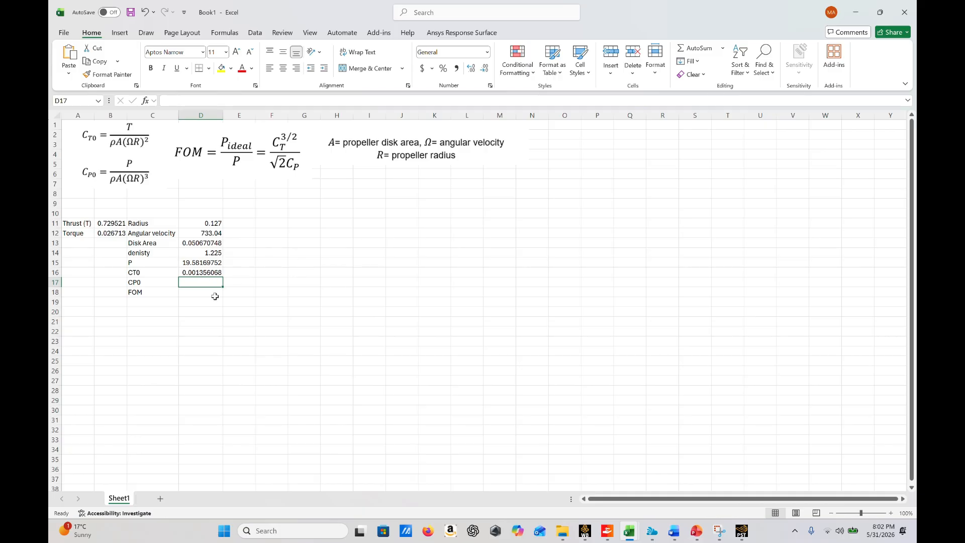
Step: Compute the power coefficient CP0 in cell D17 with the formula =D15/(D14*D13*(D12*D11)^3)
text(=)
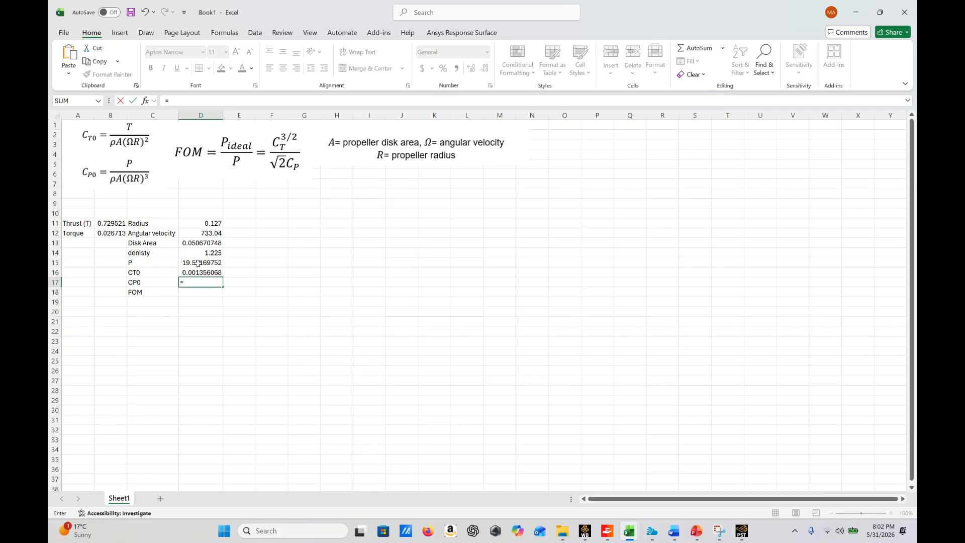
click(202, 262)
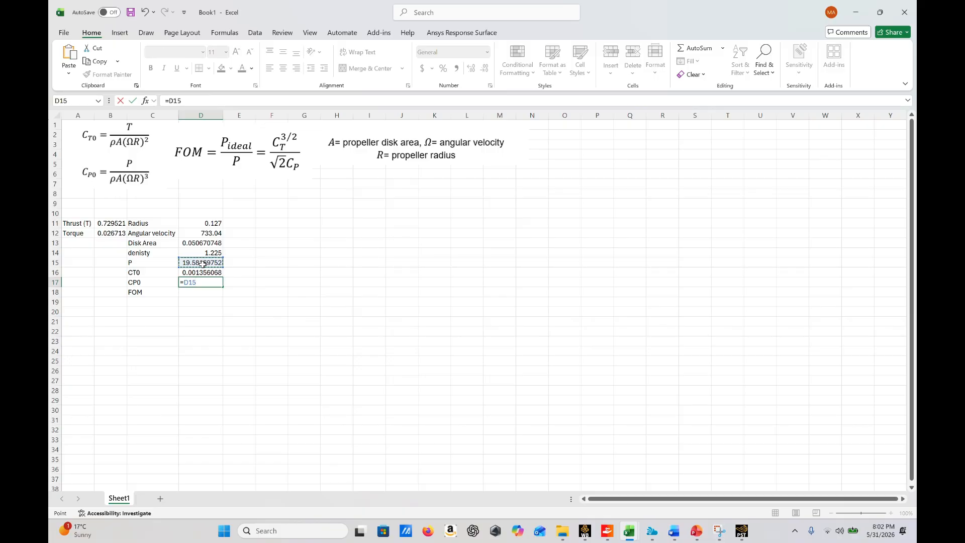
text(/()
click(211, 252)
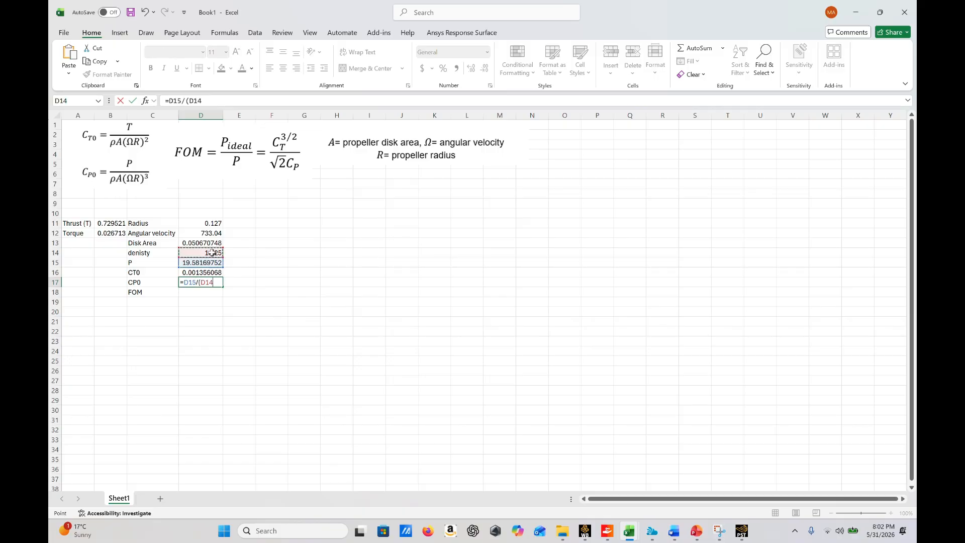
text(*)
click(190, 241)
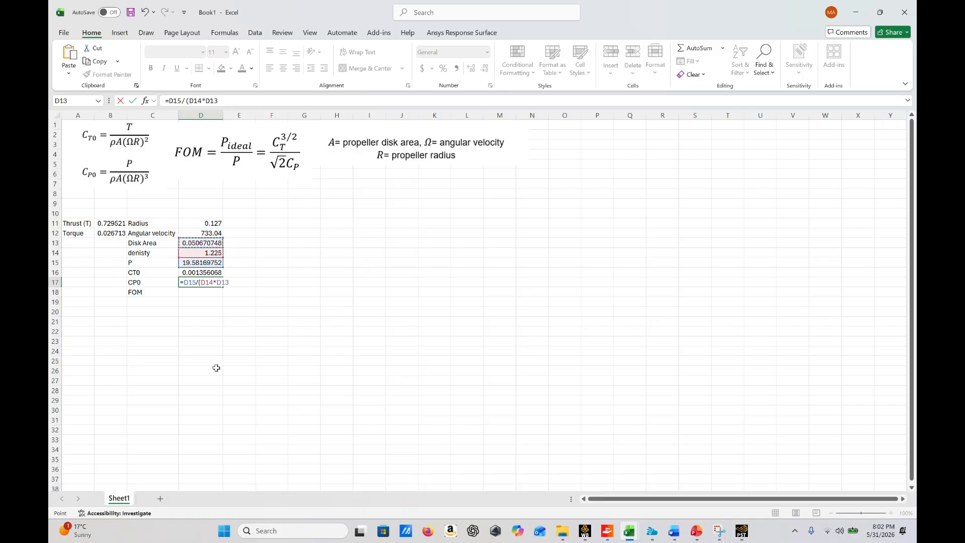
text(*()
click(192, 235)
text(*)
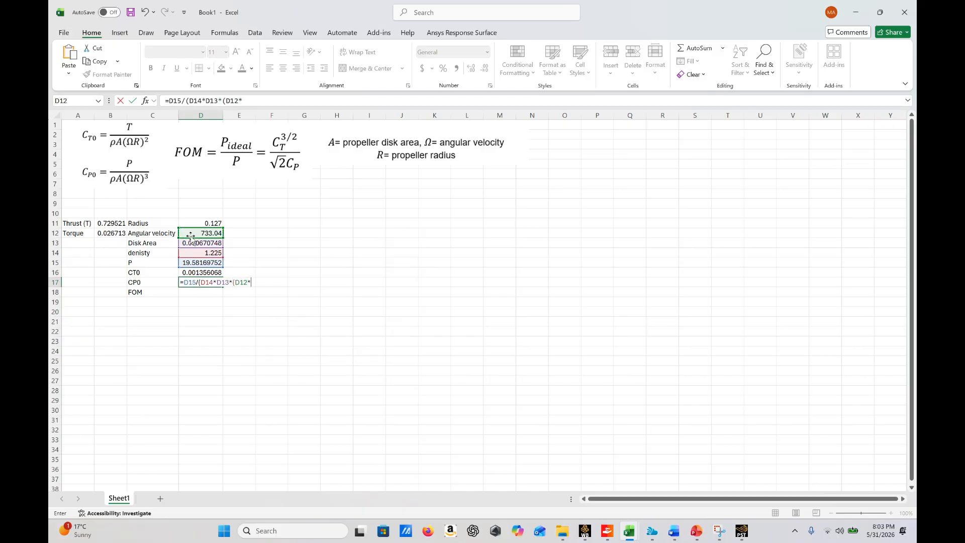
click(201, 223)
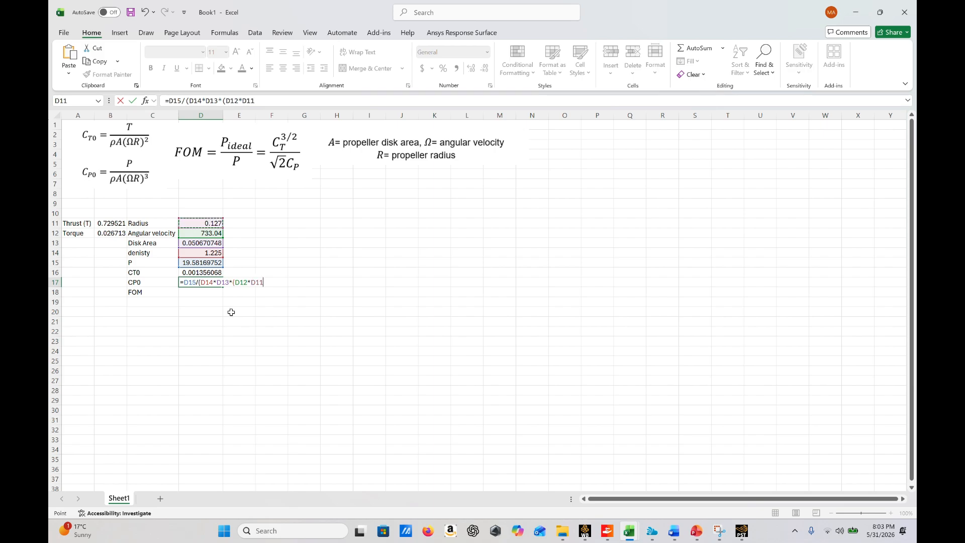
text()^3))
key(Return)
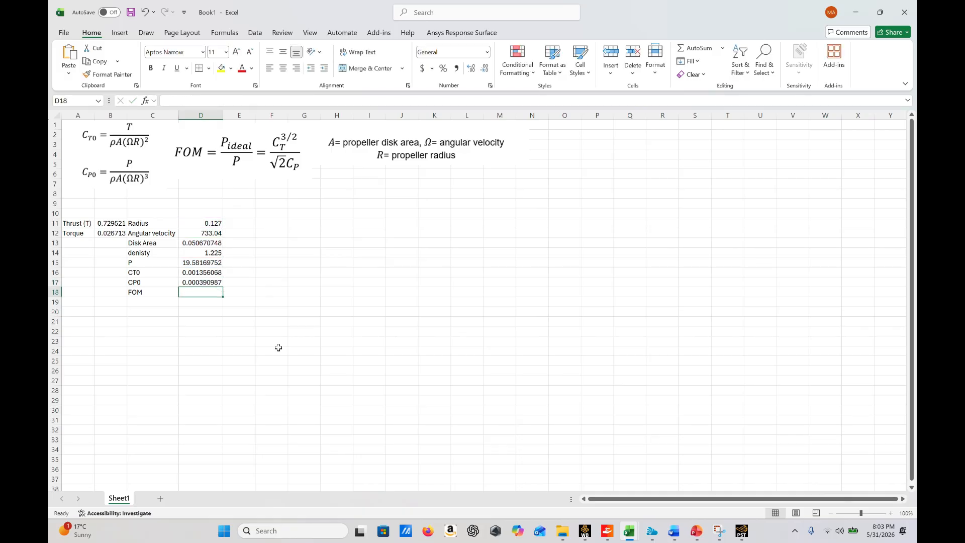
Step: Compute the figure of merit FOM in cell D18 with the formula =(D16^(3/2))/(SQRT(2)*D17)
text(=)
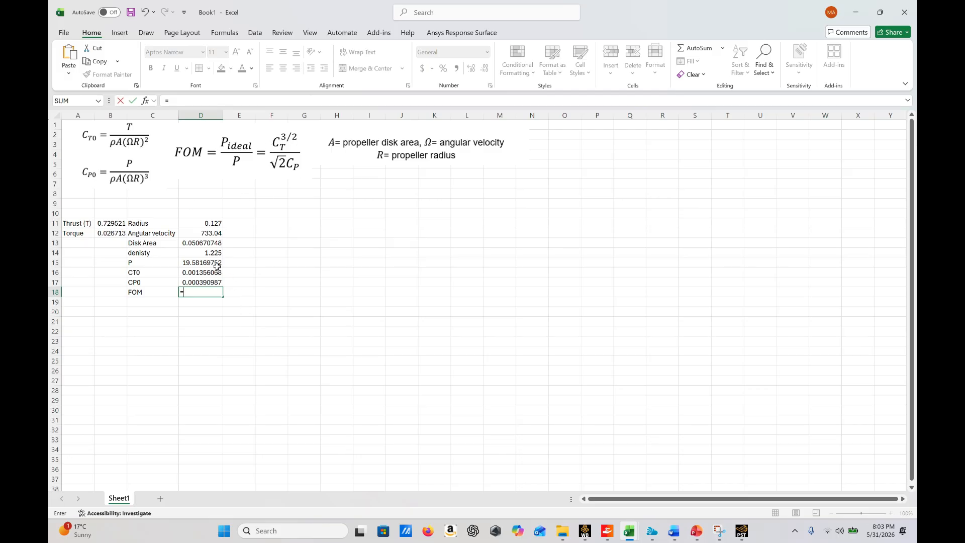
click(201, 272)
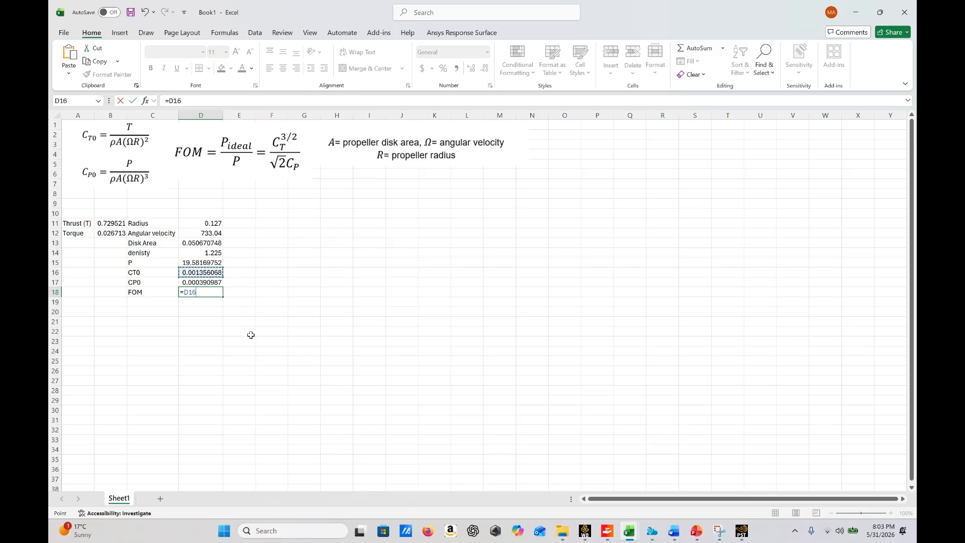
text(*)
key(BackSpace)
text(^(3/2))/)
click(184, 292)
text((3/2))/)
click(222, 292)
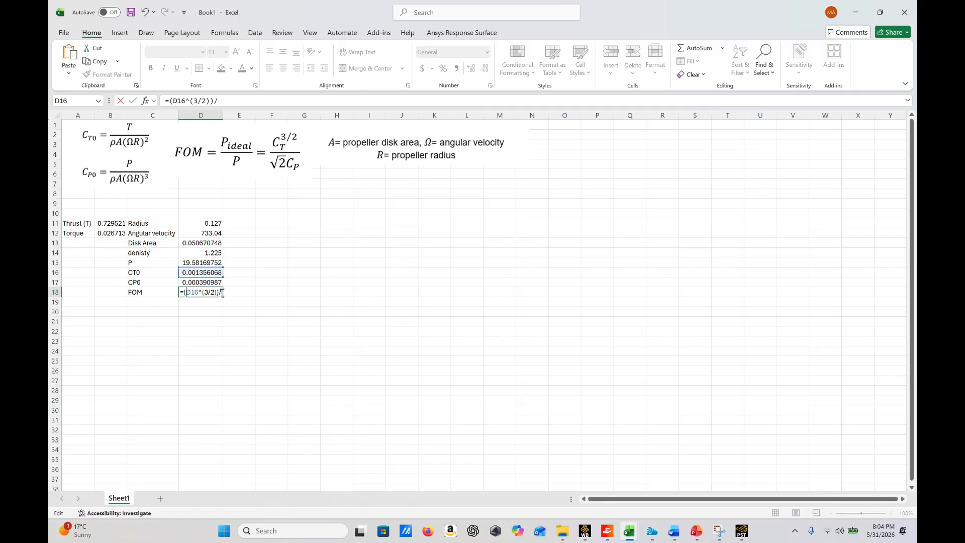
click(226, 102)
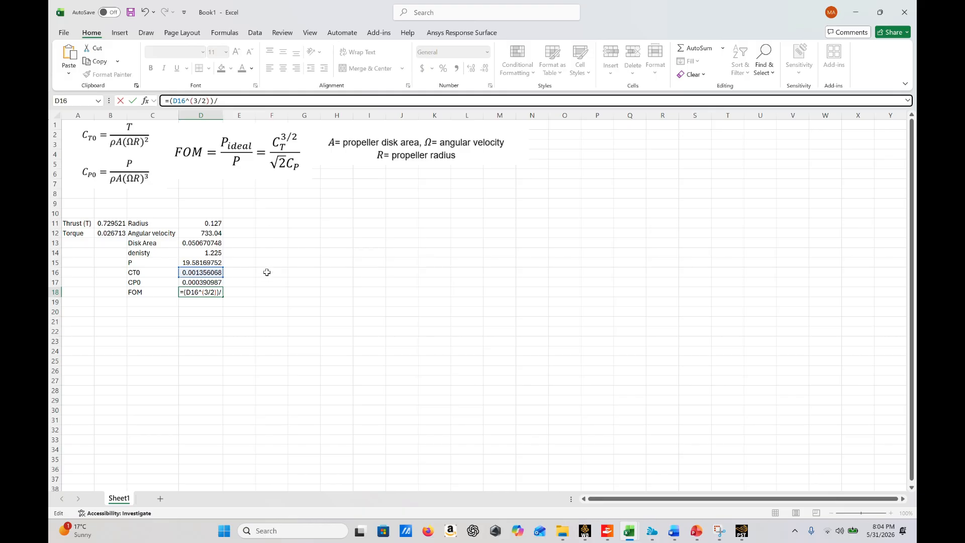
text((sq)
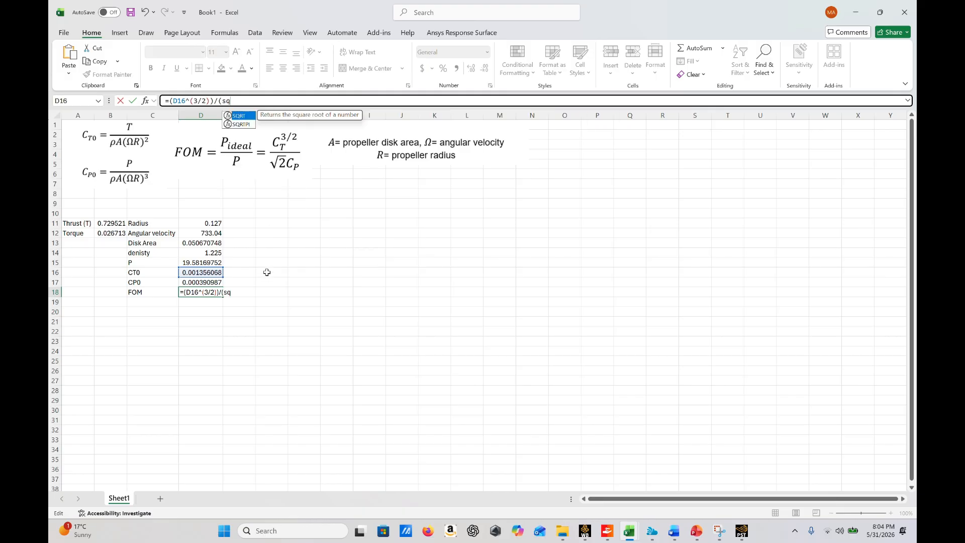
double_click(240, 115)
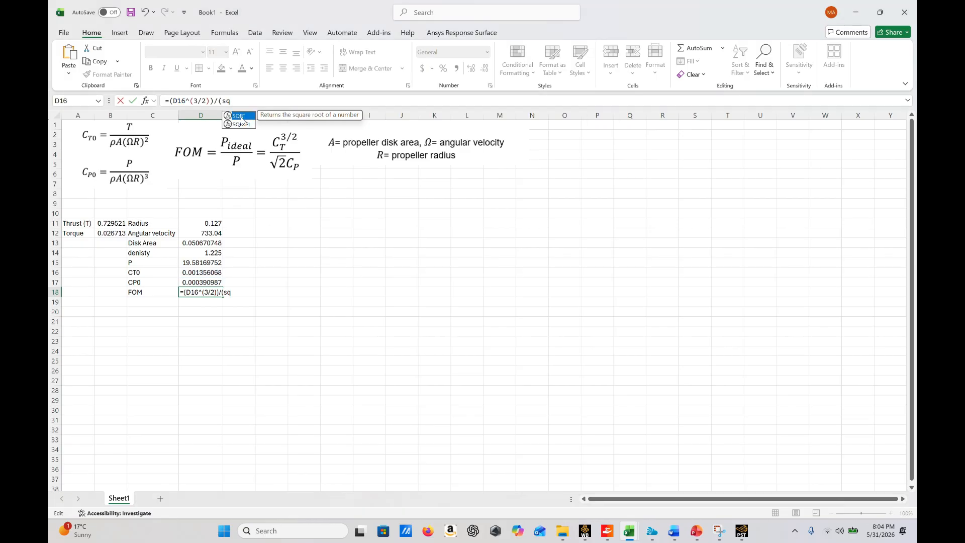
text(2)*)
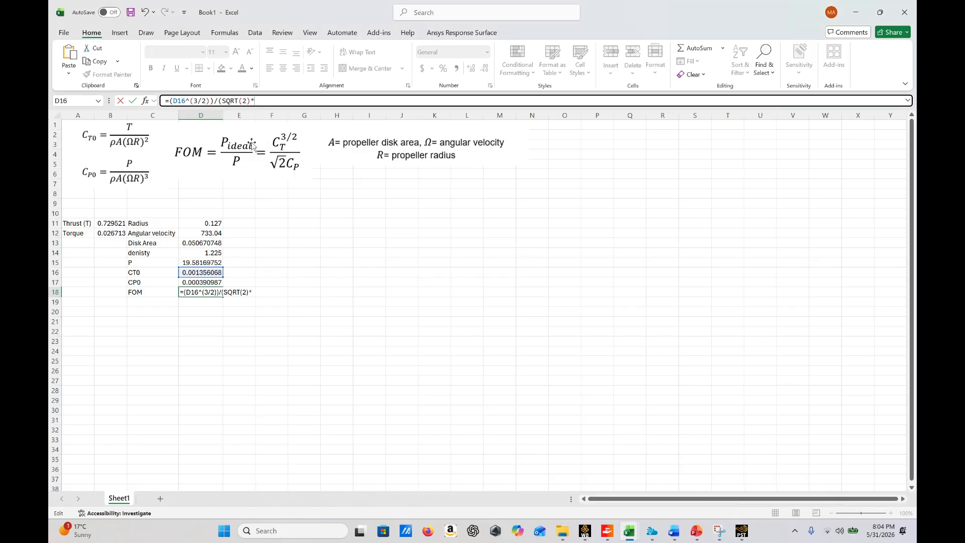
click(195, 283)
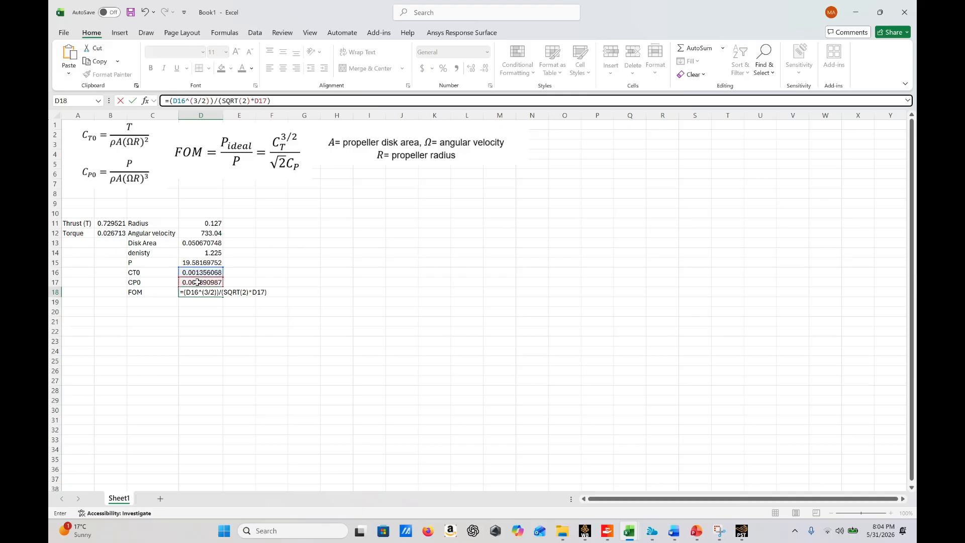
key(Return)
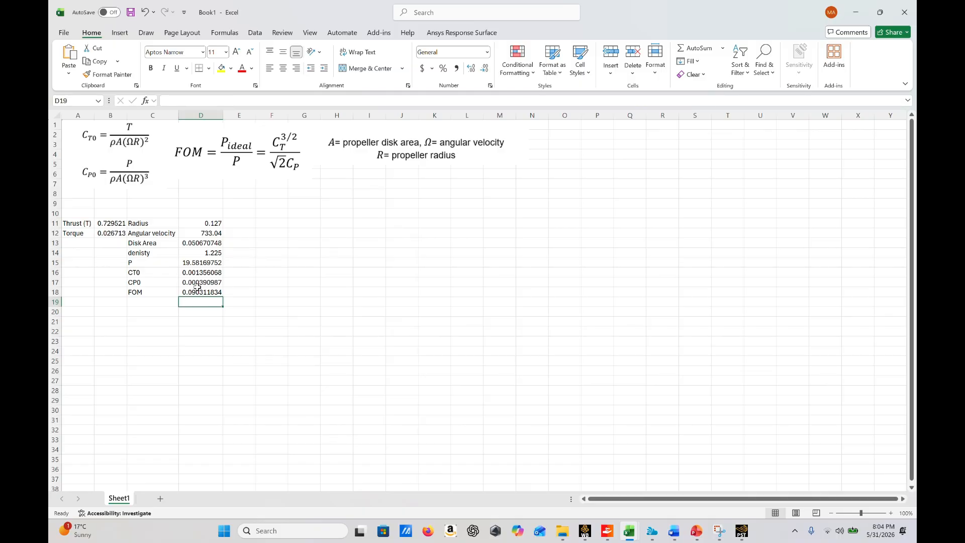
click(199, 291)
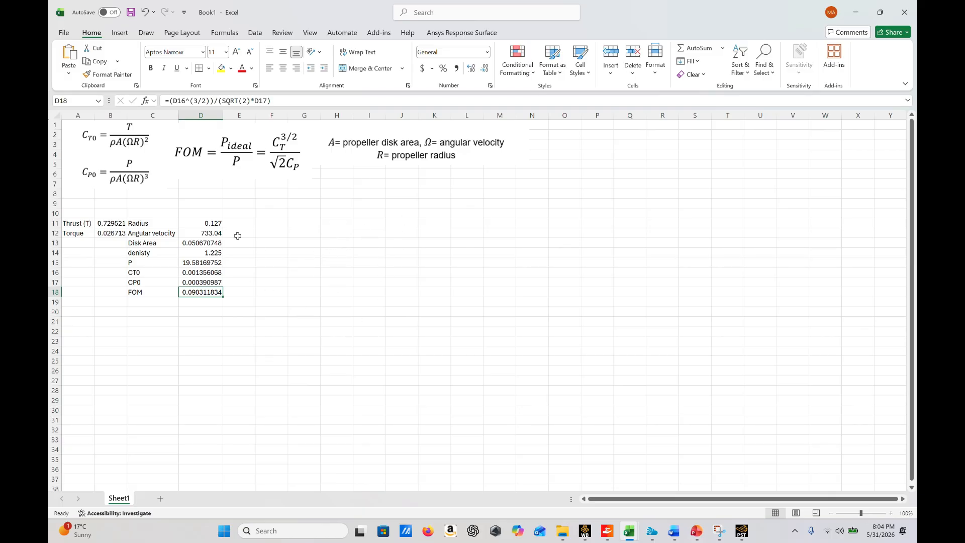
click(304, 243)
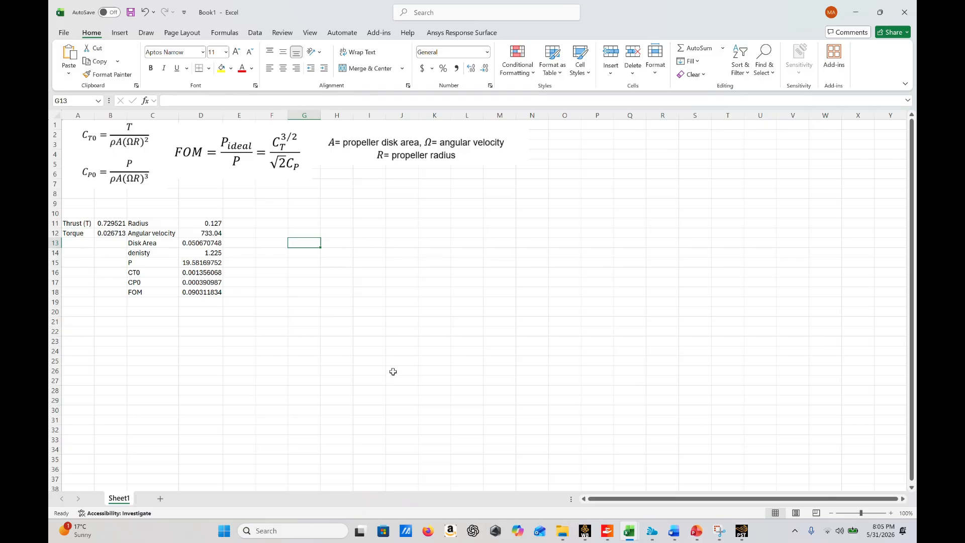